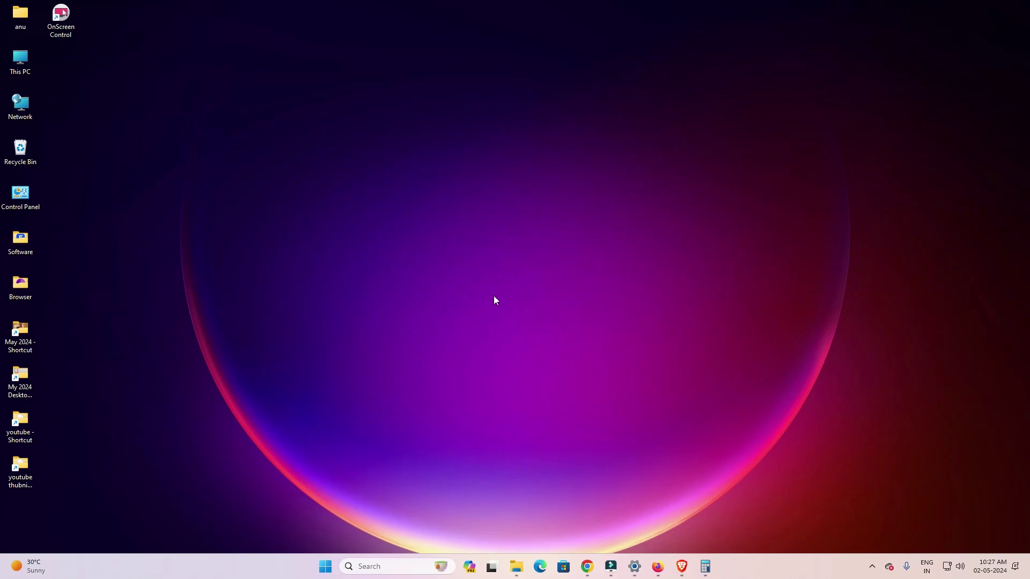
# In Google Chrome, search for "epson L1800 printer driver" and open Epson India's L1800 support page in a new tab.
pyautogui.click(589, 568)
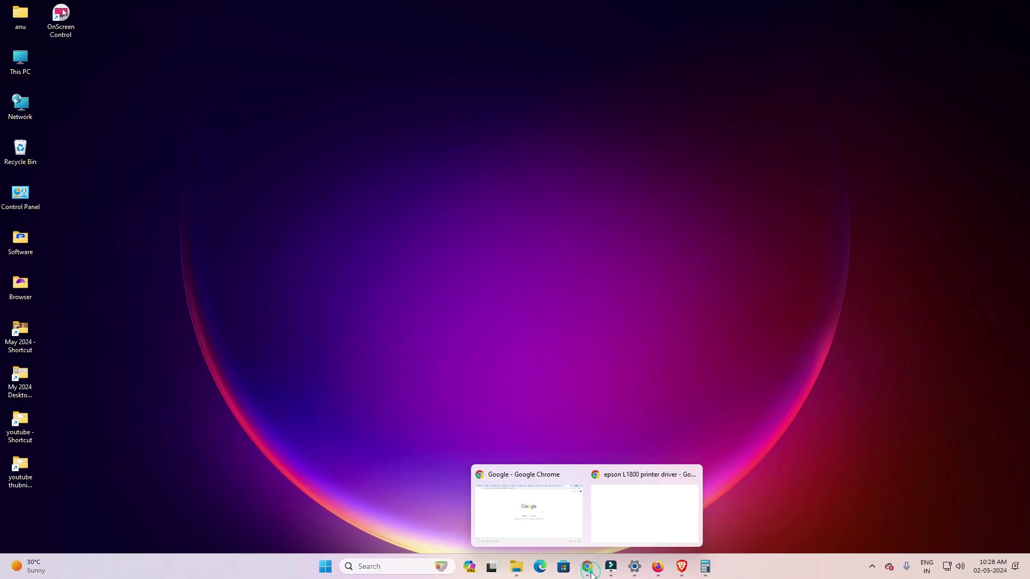
pyautogui.click(673, 533)
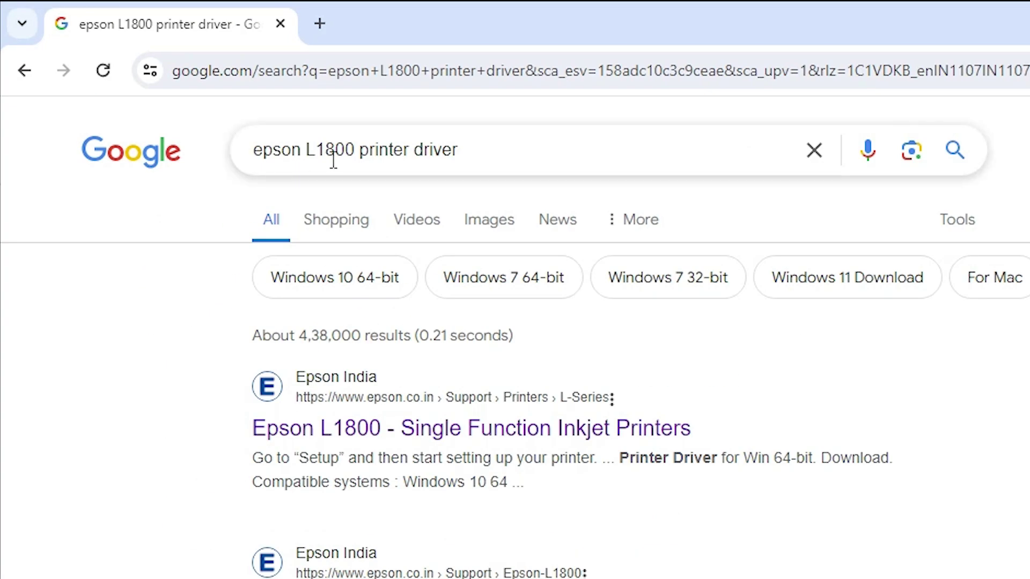
pyautogui.click(472, 148)
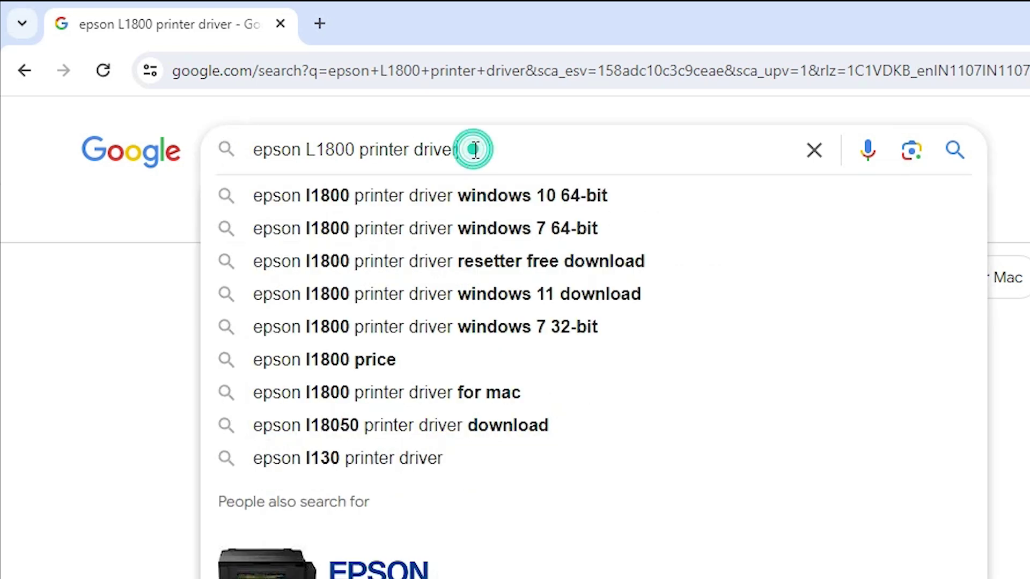
pyautogui.press('Return')
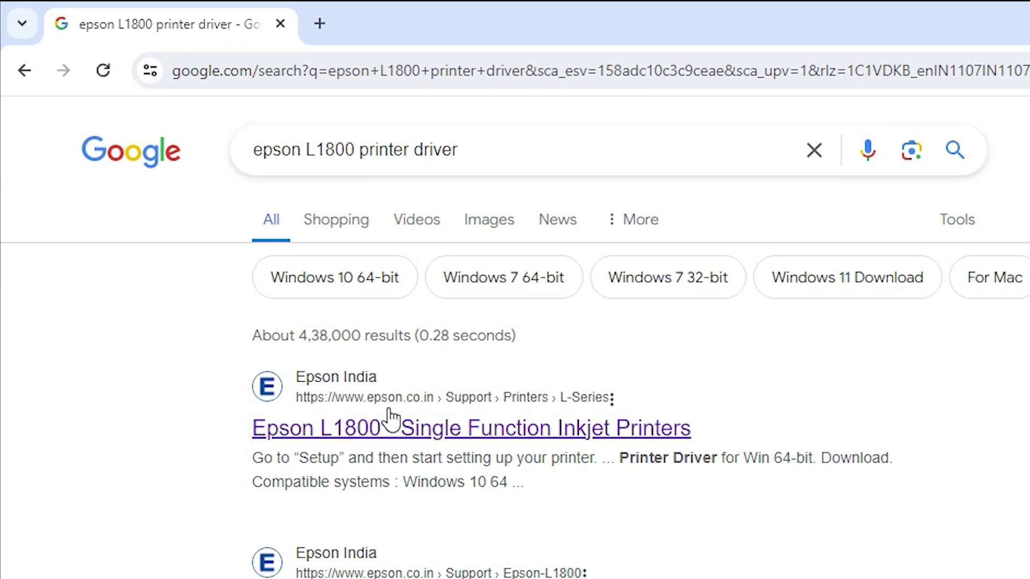
pyautogui.rightClick(383, 432)
pyautogui.click(466, 450)
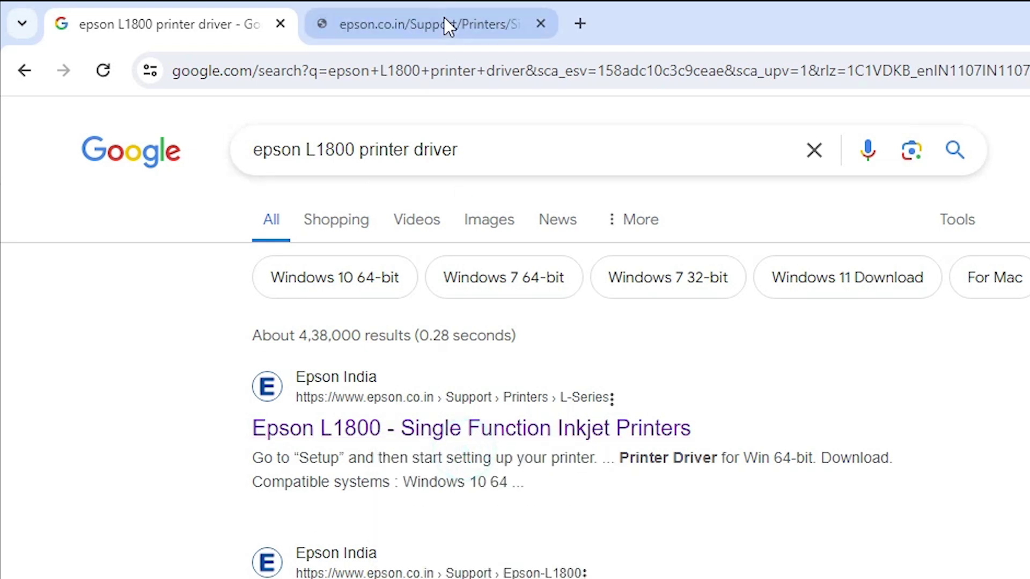
pyautogui.click(438, 29)
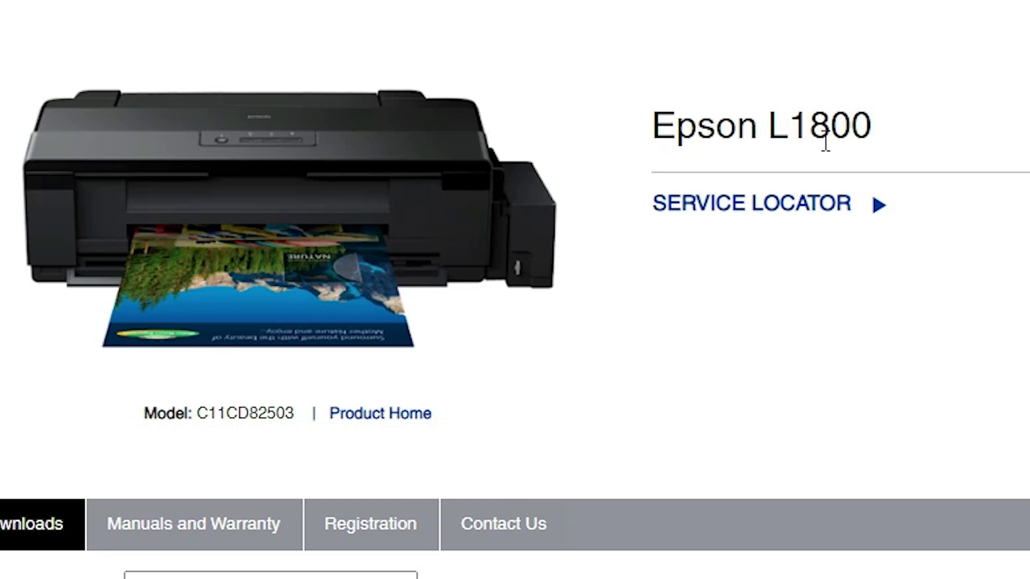
# Set the operating system for the L1800 downloads to Windows 10 64-bit (detected) and apply it.
pyautogui.scroll(-5, 553, 73)
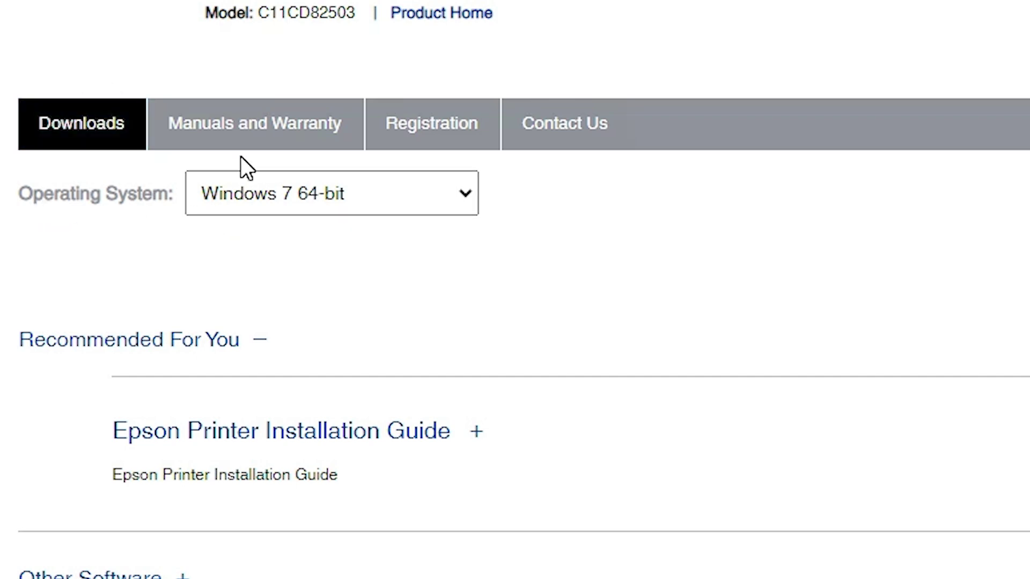
pyautogui.click(296, 208)
pyautogui.moveTo(469, 359); pyautogui.dragTo(472, 216)
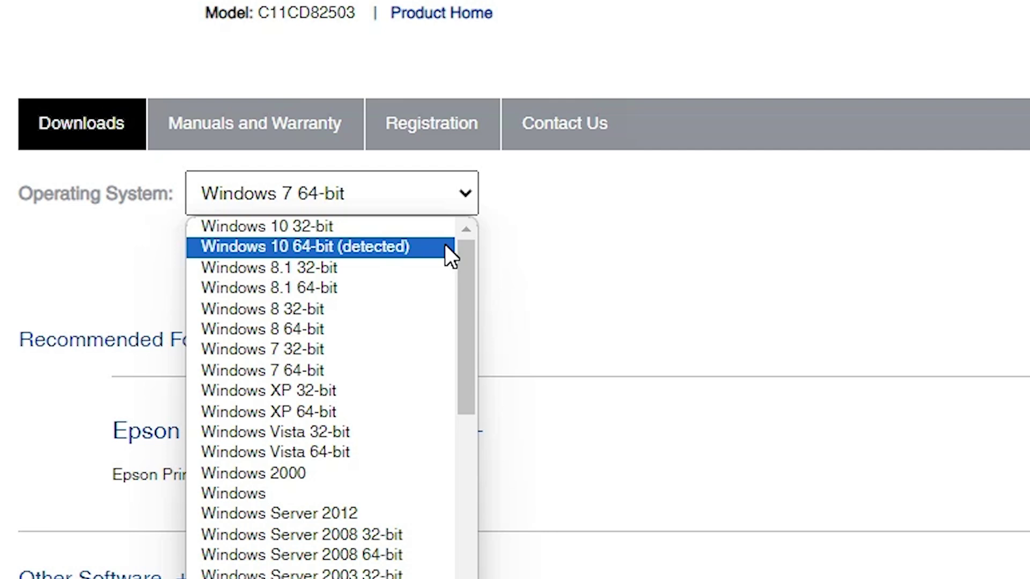
pyautogui.click(352, 246)
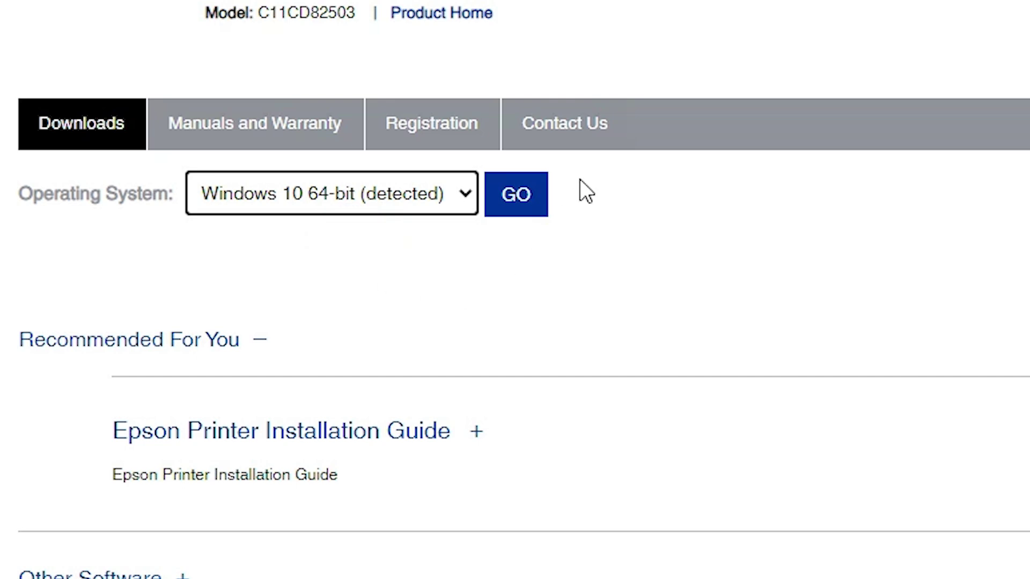
pyautogui.click(527, 196)
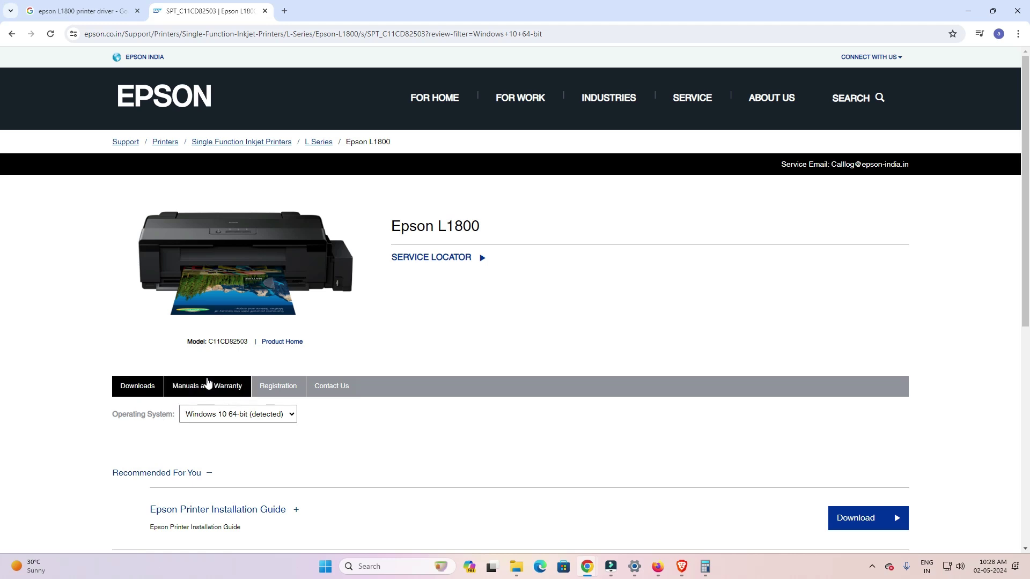
# Download the Printer Driver for Win 64-bit from the Drivers section, accepting the software license agreement.
pyautogui.scroll(-4, 350, 361)
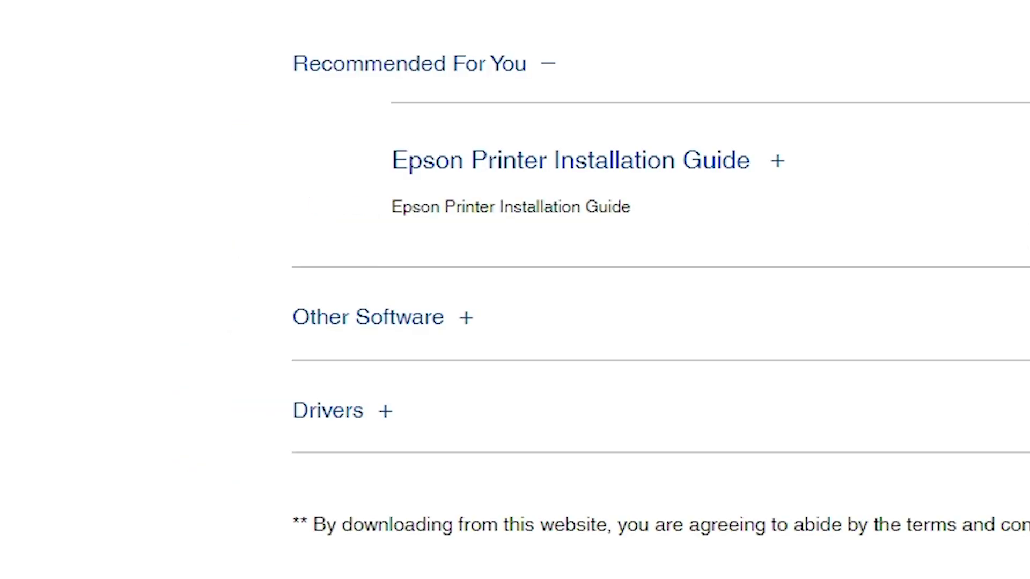
pyautogui.scroll(-5, 384, 430)
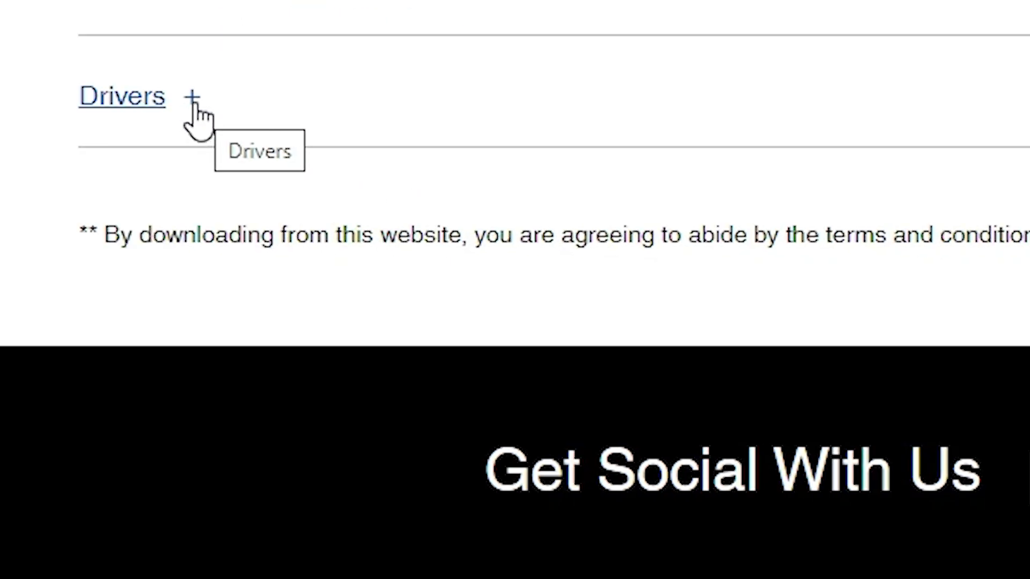
pyautogui.click(193, 98)
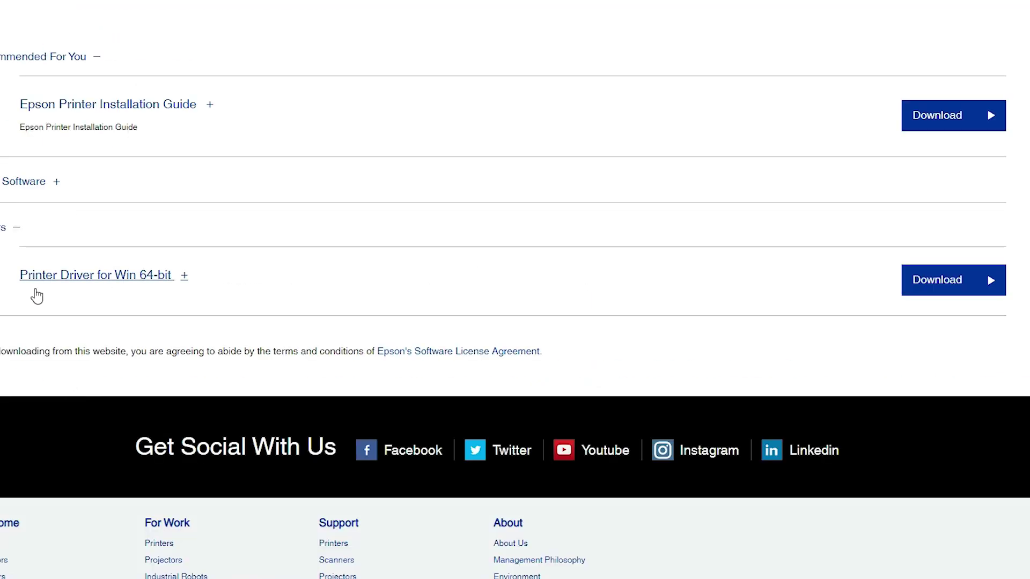
pyautogui.click(964, 280)
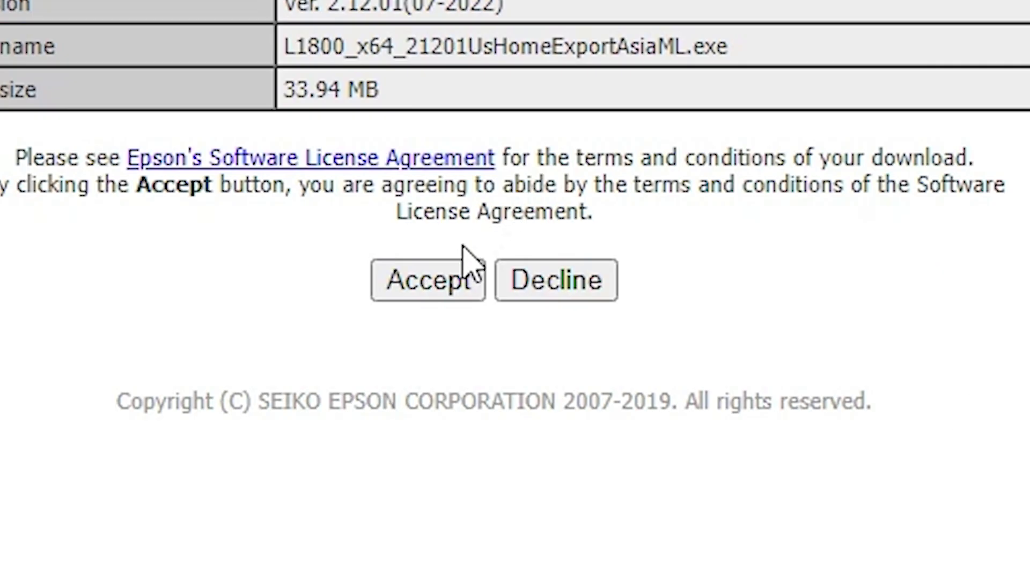
pyautogui.click(473, 367)
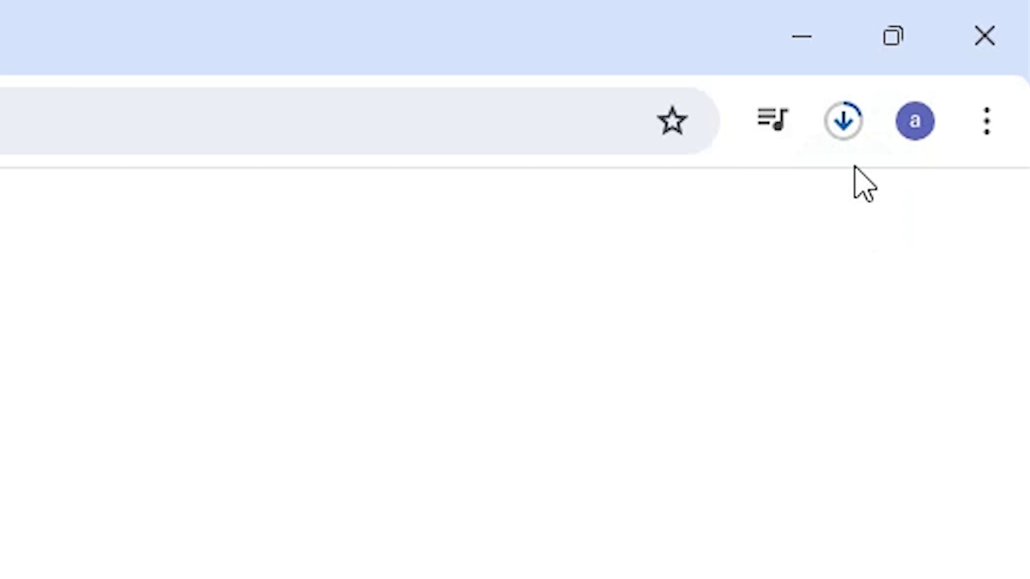
# Show the downloaded L1800_x64_21201UsHomeExportAsiaML file in its folder, move it to the desktop and close the Downloads folder.
pyautogui.click(844, 121)
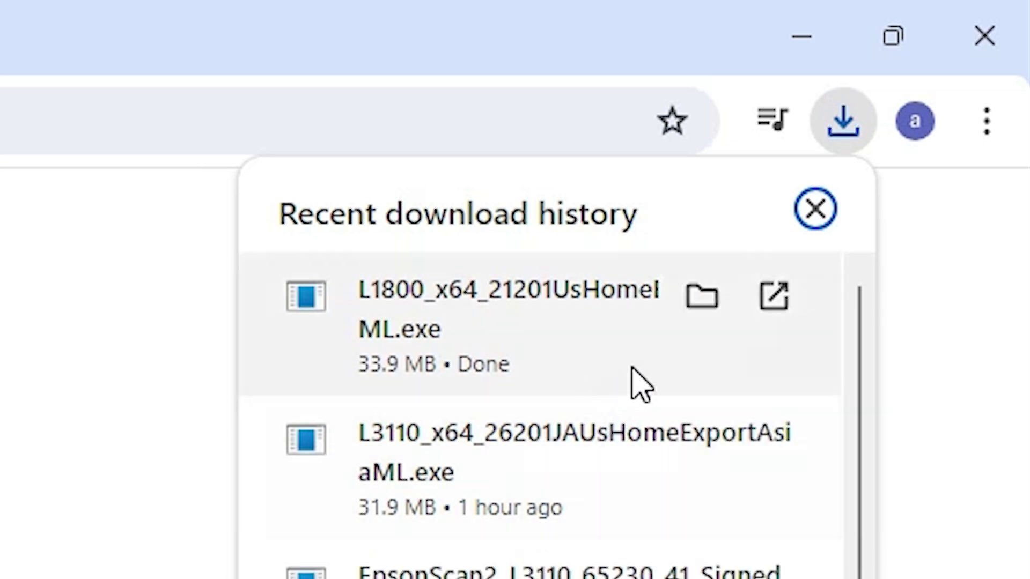
pyautogui.click(696, 303)
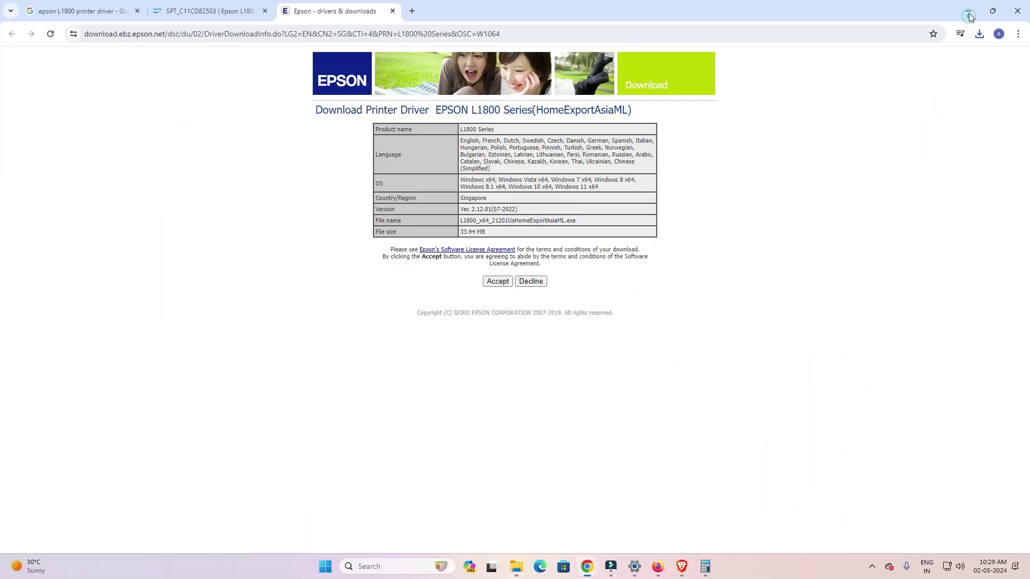
pyautogui.click(802, 37)
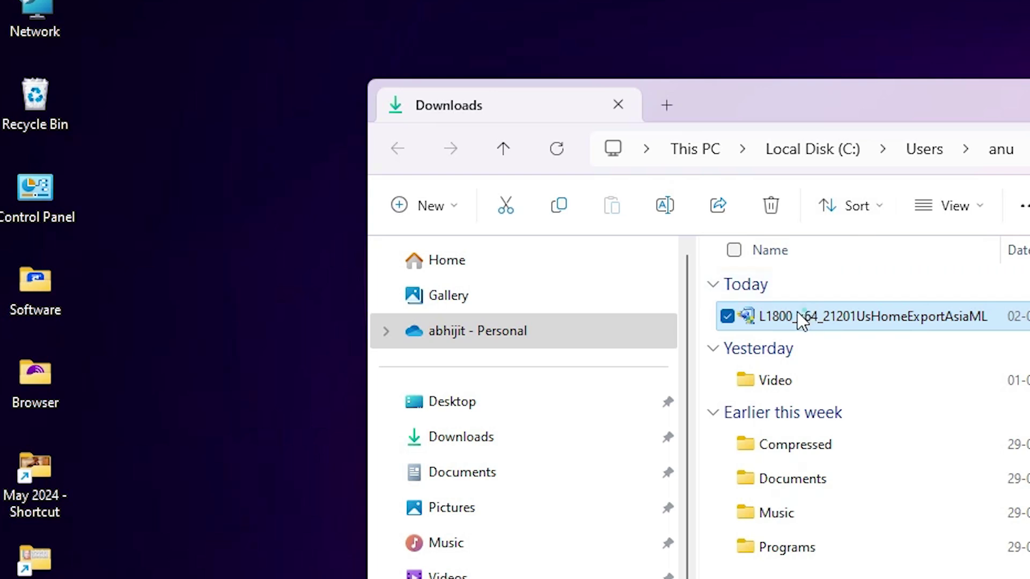
pyautogui.moveTo(797, 311); pyautogui.dragTo(105, 55)
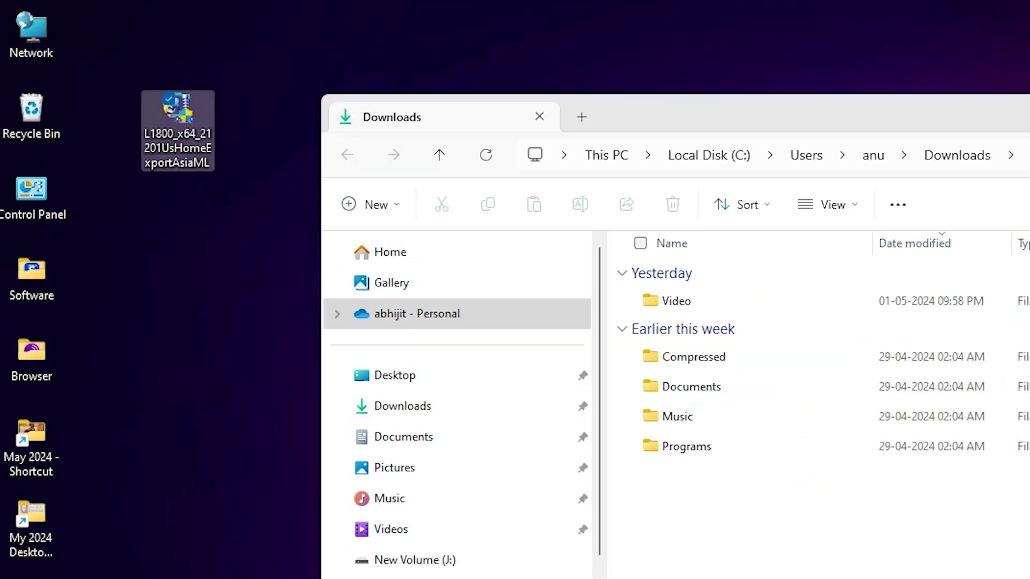
pyautogui.click(770, 147)
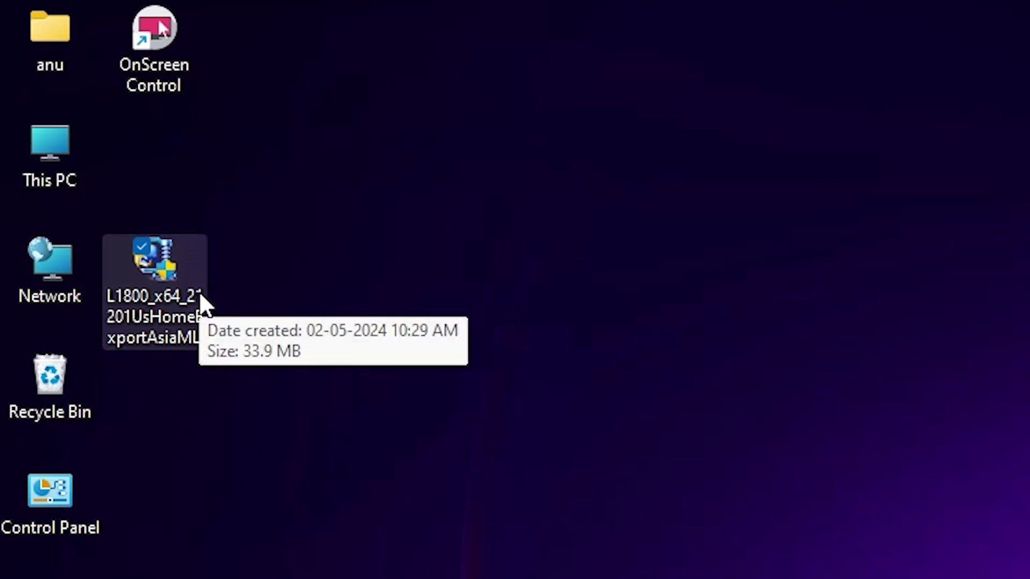
# Extract the L1800 driver file with WinRAR to its own desktop folder, and place that folder below the driver file.
pyautogui.rightClick(140, 292)
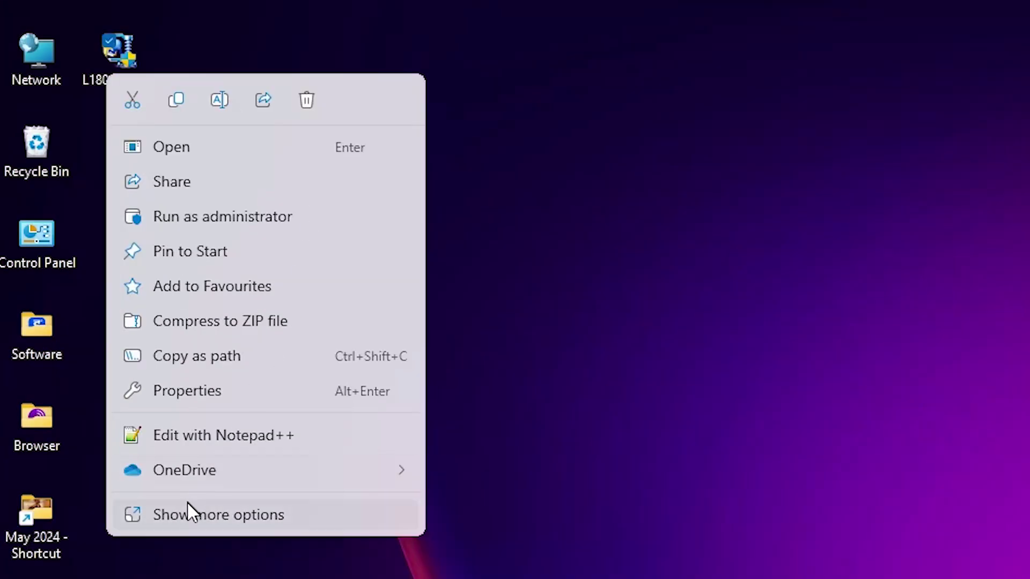
pyautogui.click(184, 516)
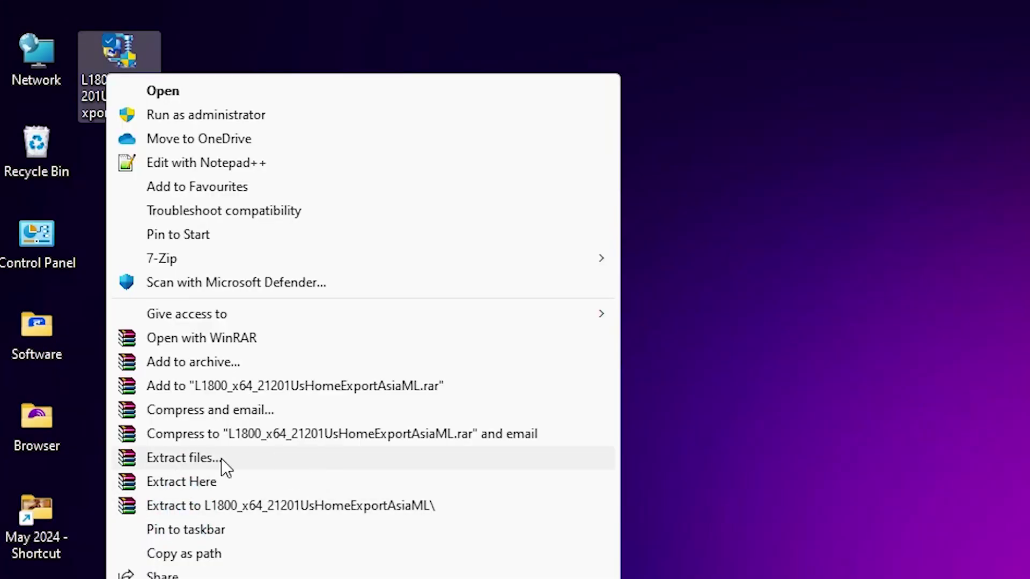
pyautogui.click(218, 464)
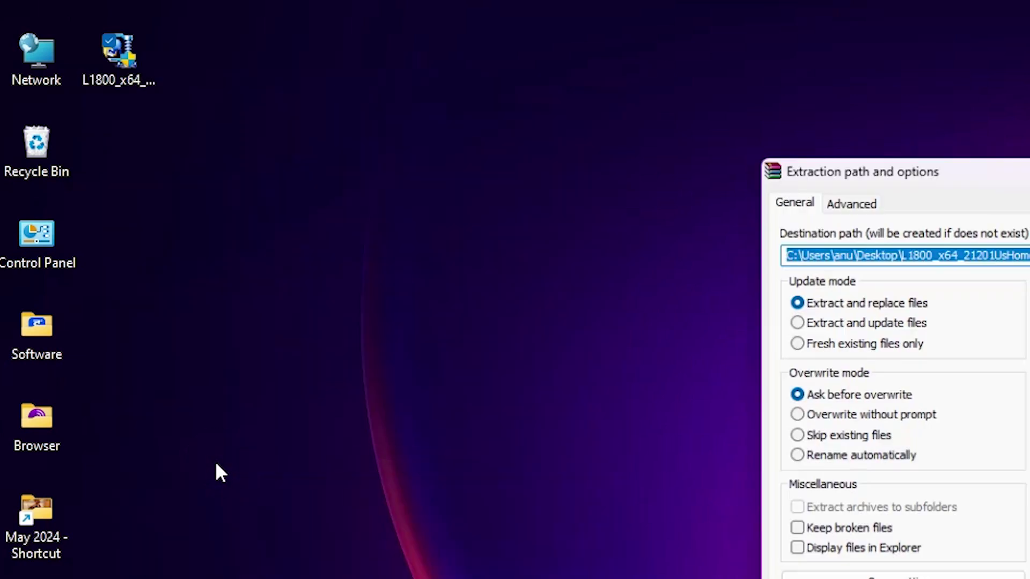
pyautogui.click(553, 512)
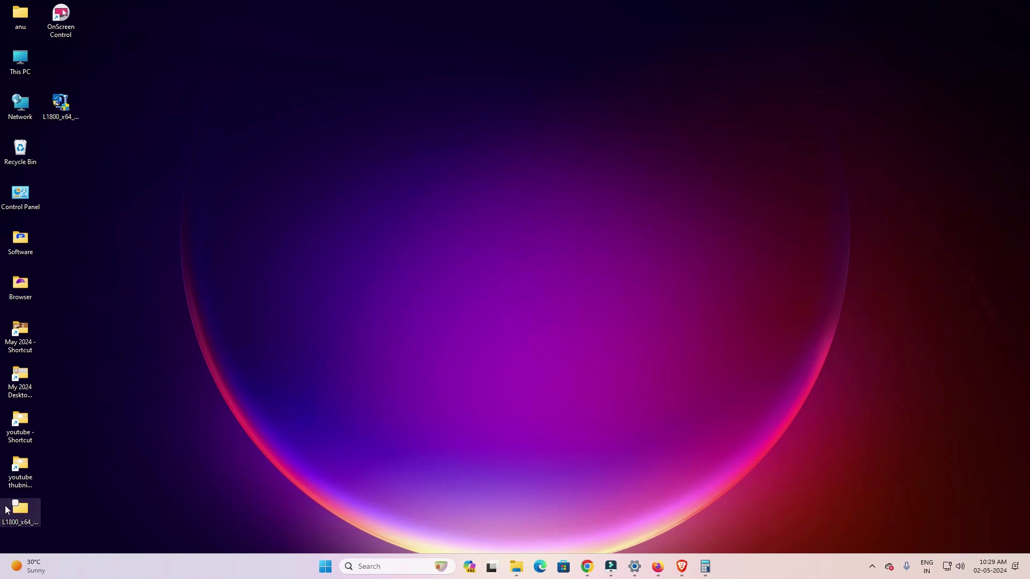
pyautogui.moveTo(8, 520); pyautogui.dragTo(79, 165)
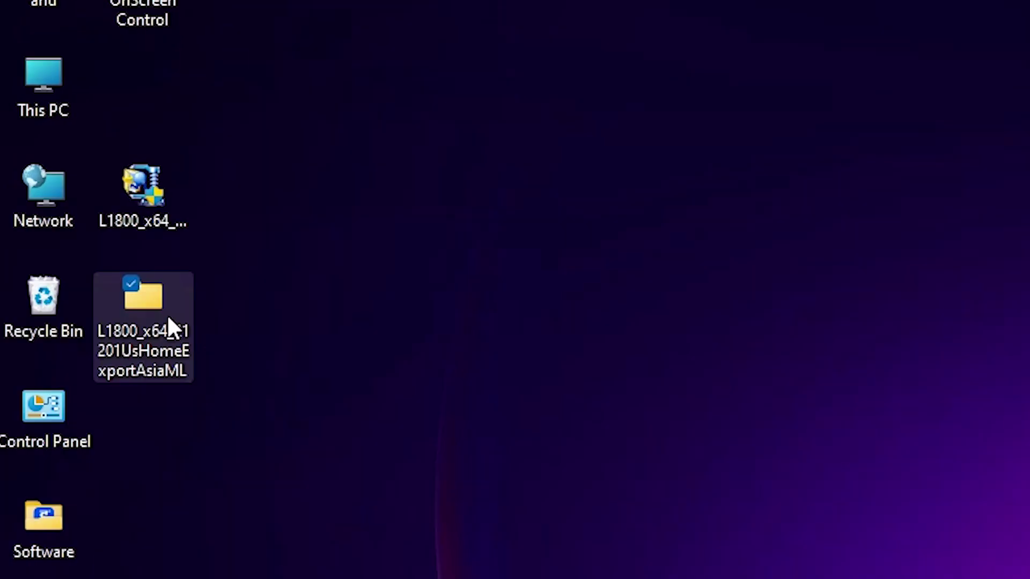
# Look through the extracted driver files in the WINX64 subfolder, then close the folder window.
pyautogui.click(71, 156)
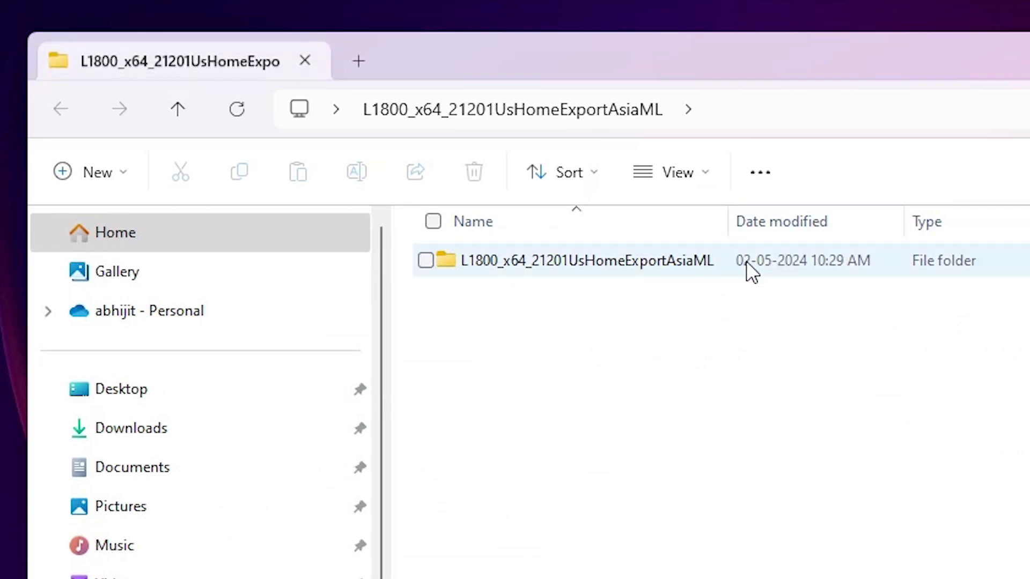
pyautogui.doubleClick(671, 257)
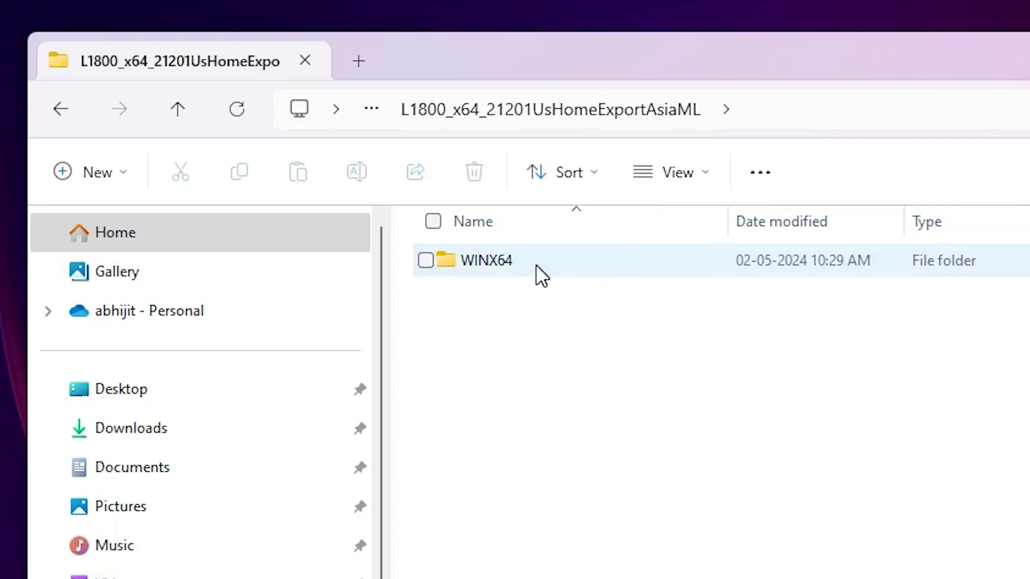
pyautogui.doubleClick(536, 262)
pyautogui.scroll(-10, 570, 311)
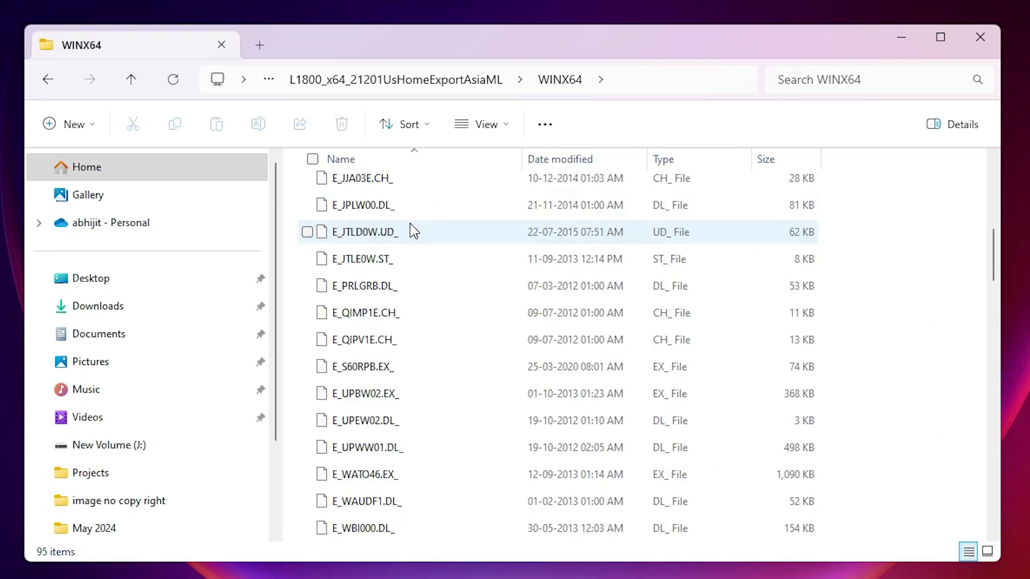
pyautogui.click(980, 36)
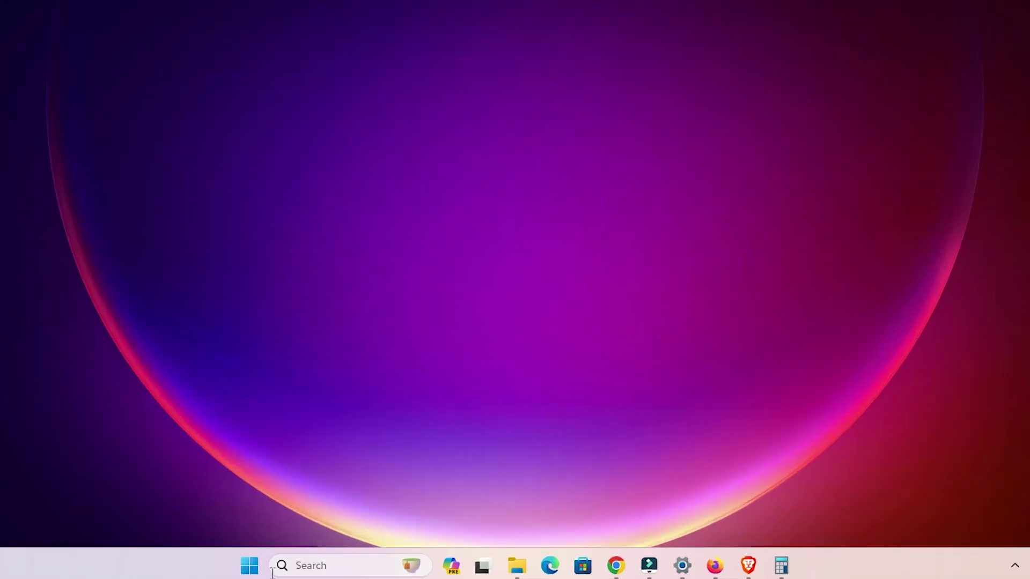
# Search Windows for "pr" and open the Printers & scanners settings.
pyautogui.click(326, 568)
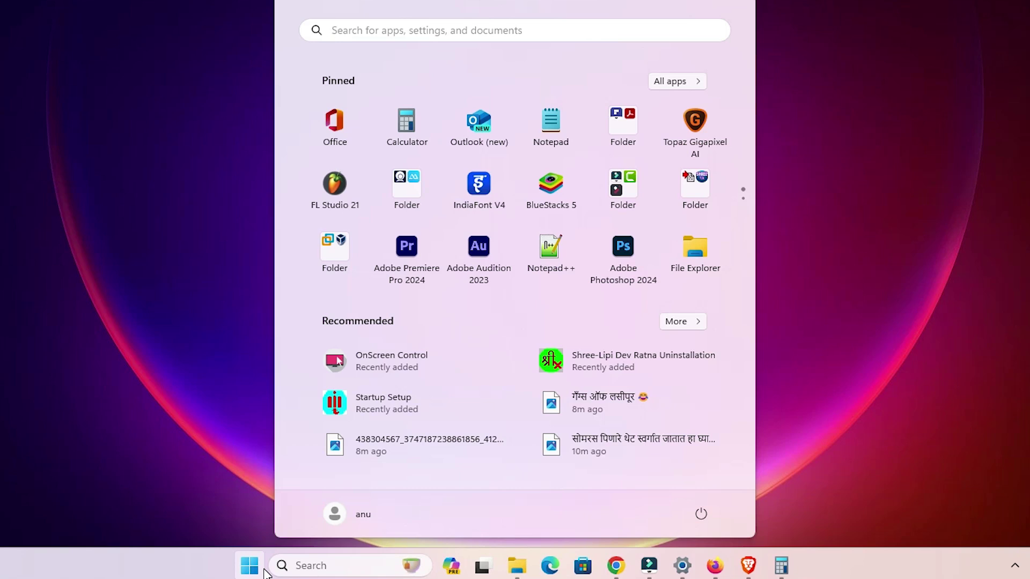
pyautogui.write('pr')
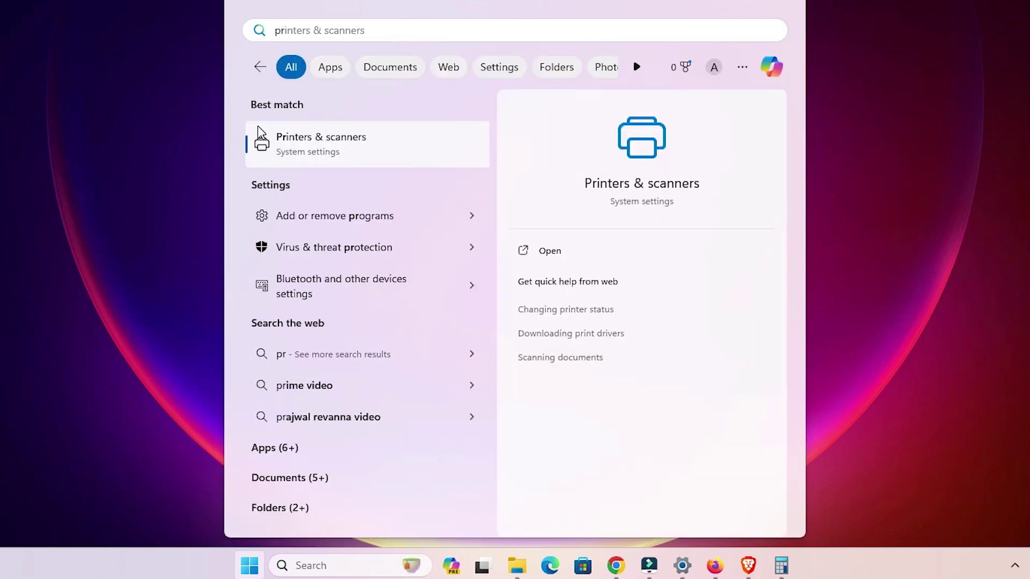
pyautogui.click(354, 144)
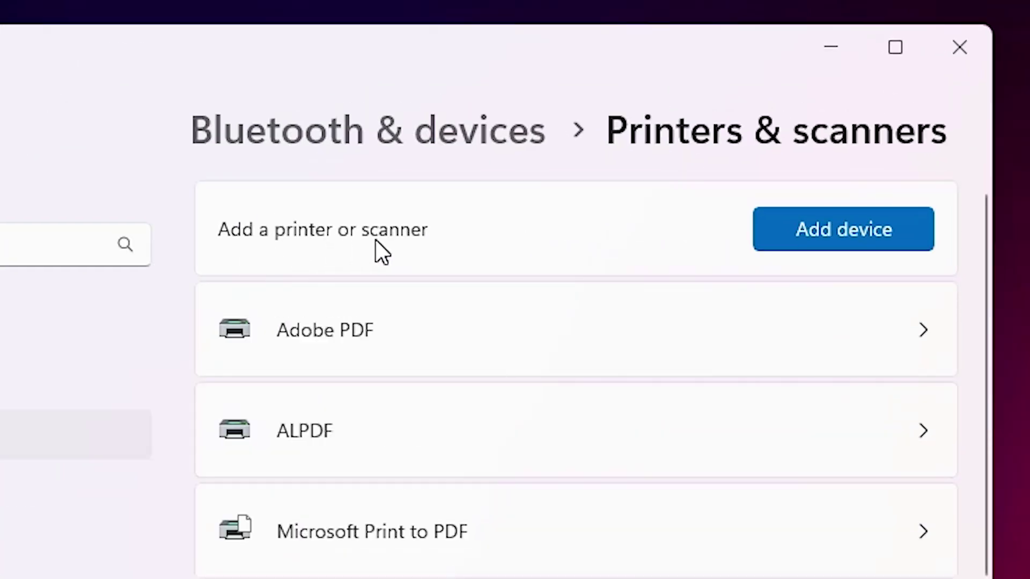
# Start adding a device manually, choosing to add a local printer or network printer with manual settings.
pyautogui.click(867, 239)
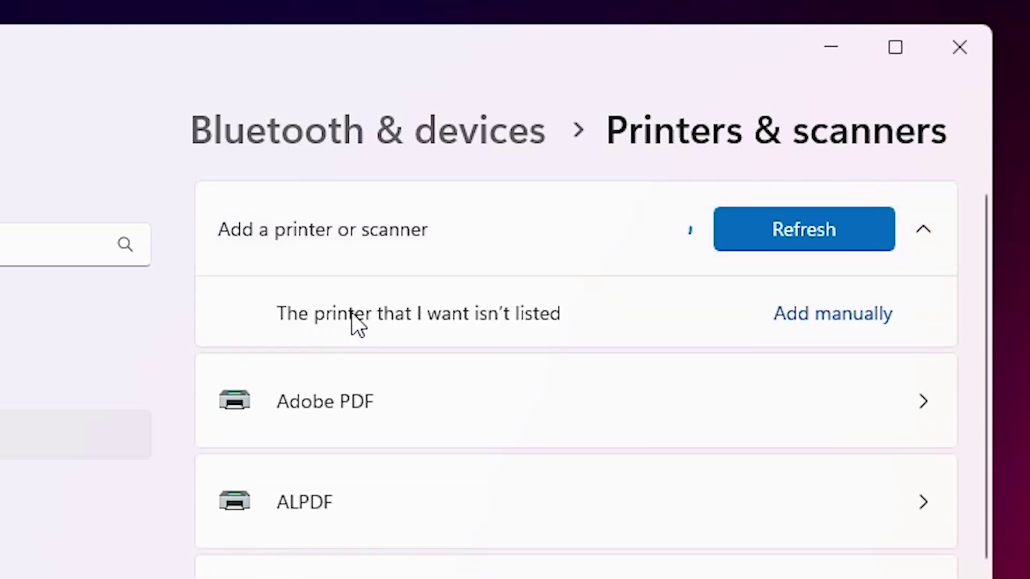
pyautogui.click(861, 316)
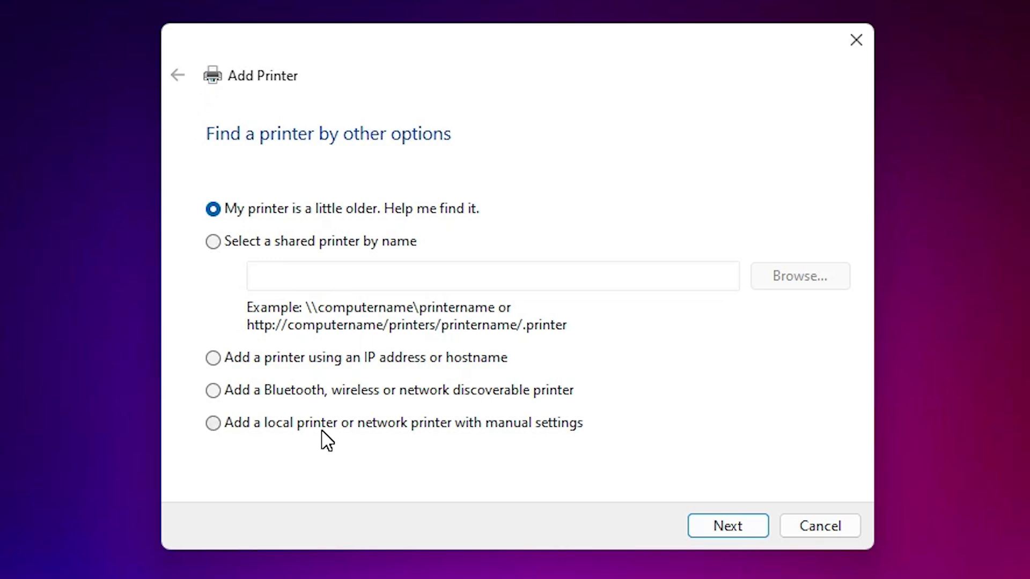
pyautogui.click(335, 423)
pyautogui.click(739, 526)
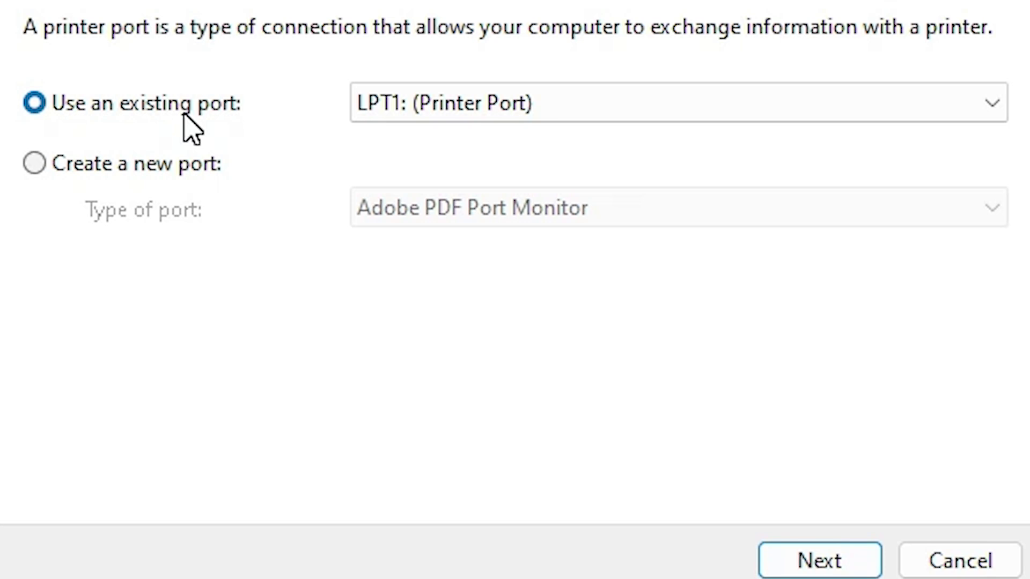
# Use the existing port USB001 (Local Port) for the new printer and continue to the driver selection.
pyautogui.click(505, 114)
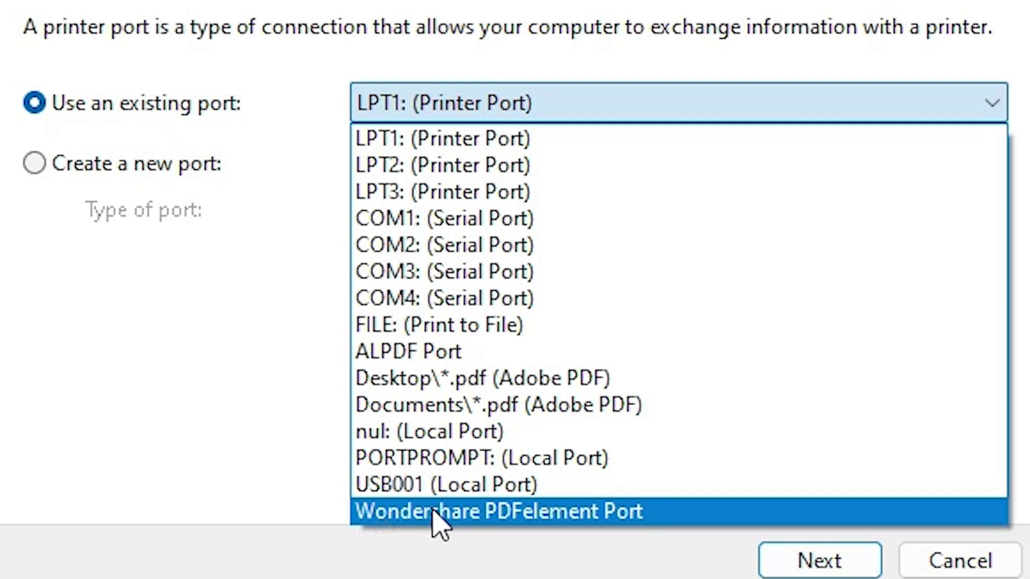
pyautogui.click(495, 486)
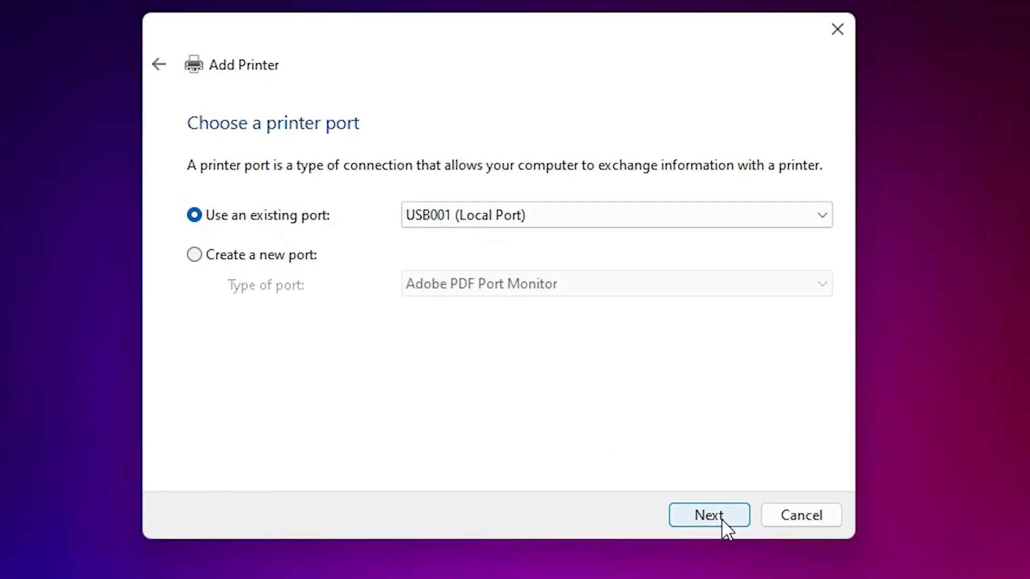
pyautogui.click(834, 568)
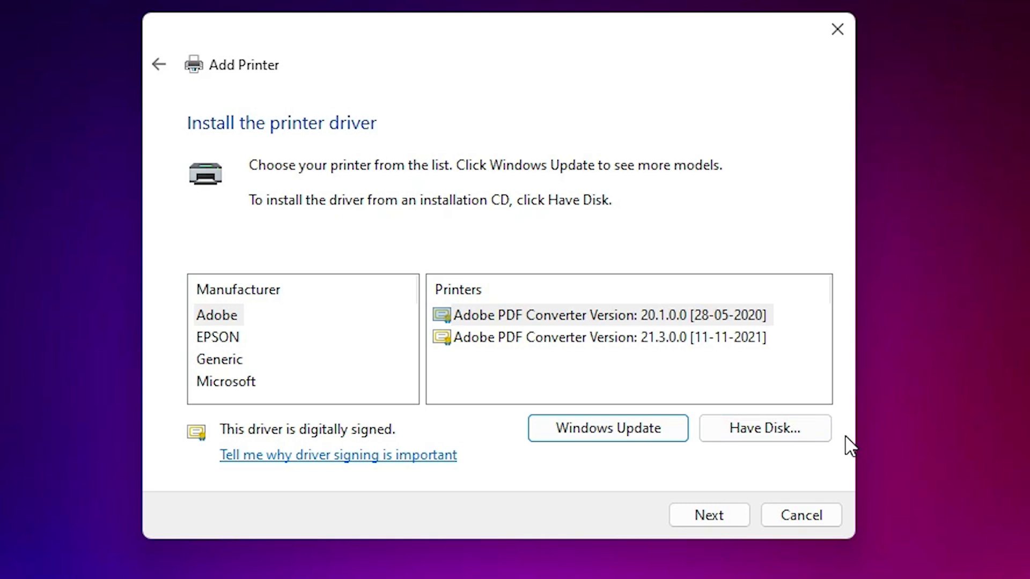
# Choose to install the driver from disk and browse to the WINX64 subfolder inside the desktop's L1800_x64_21201UsHomeExportAsiaML folder.
pyautogui.click(818, 432)
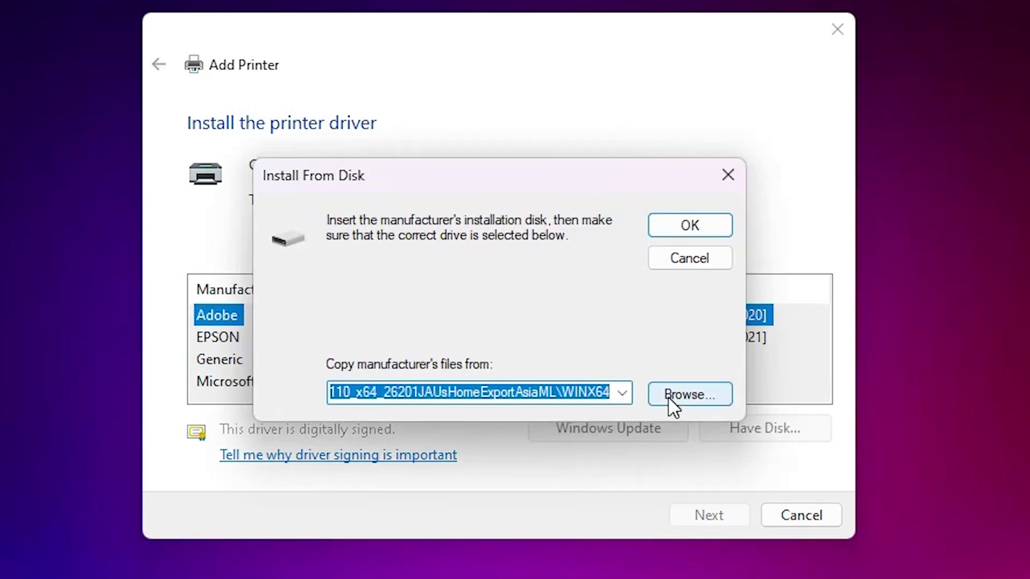
pyautogui.click(669, 407)
pyautogui.click(336, 370)
pyautogui.scroll(-10, 519, 469)
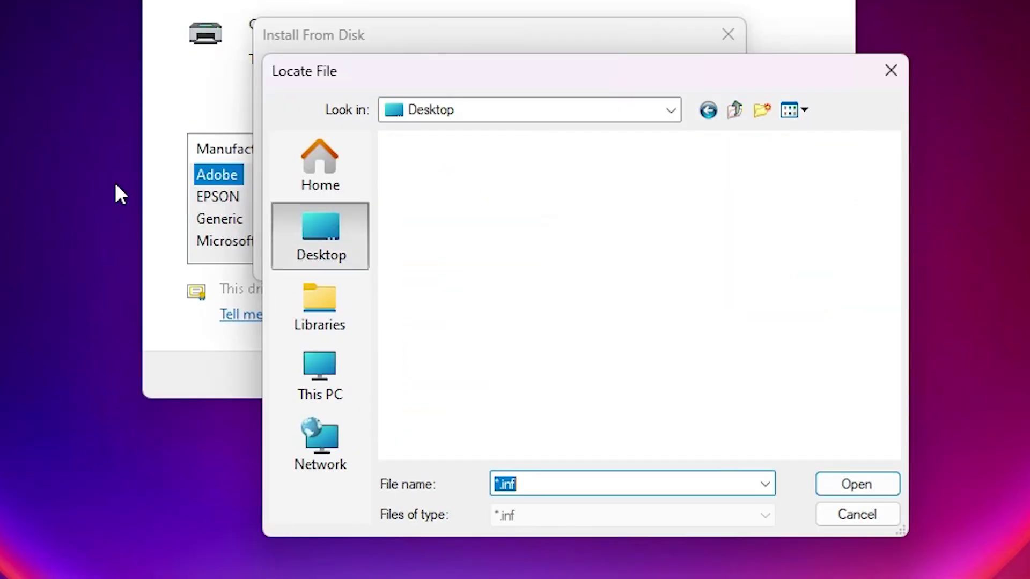
pyautogui.scroll(-3, 519, 329)
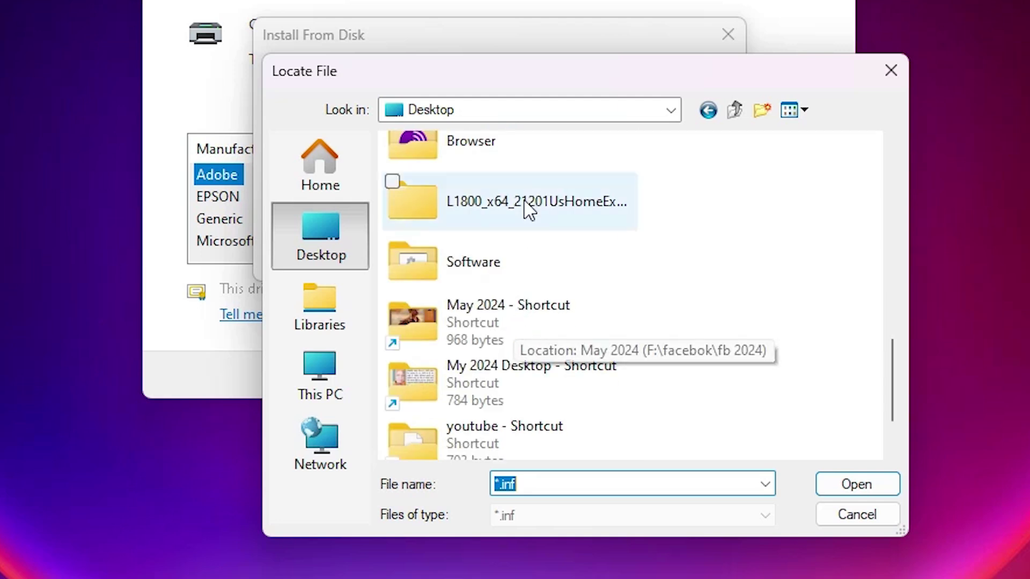
pyautogui.doubleClick(545, 214)
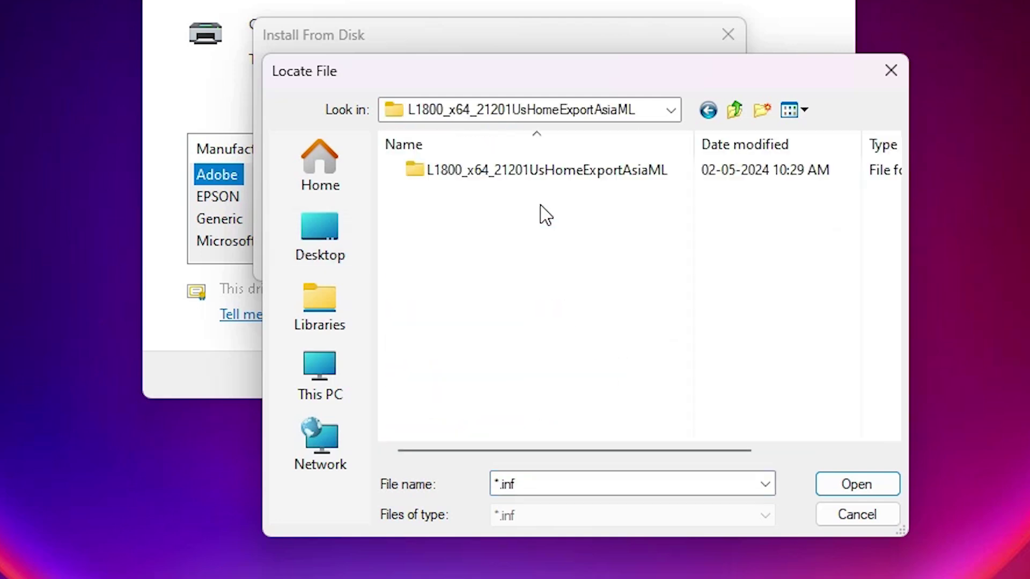
pyautogui.doubleClick(525, 170)
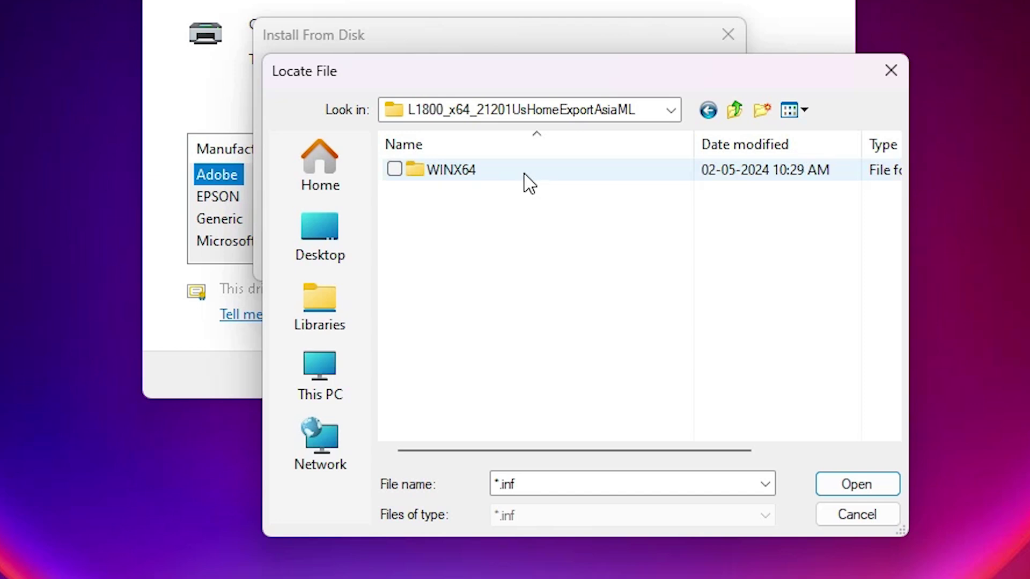
pyautogui.doubleClick(496, 168)
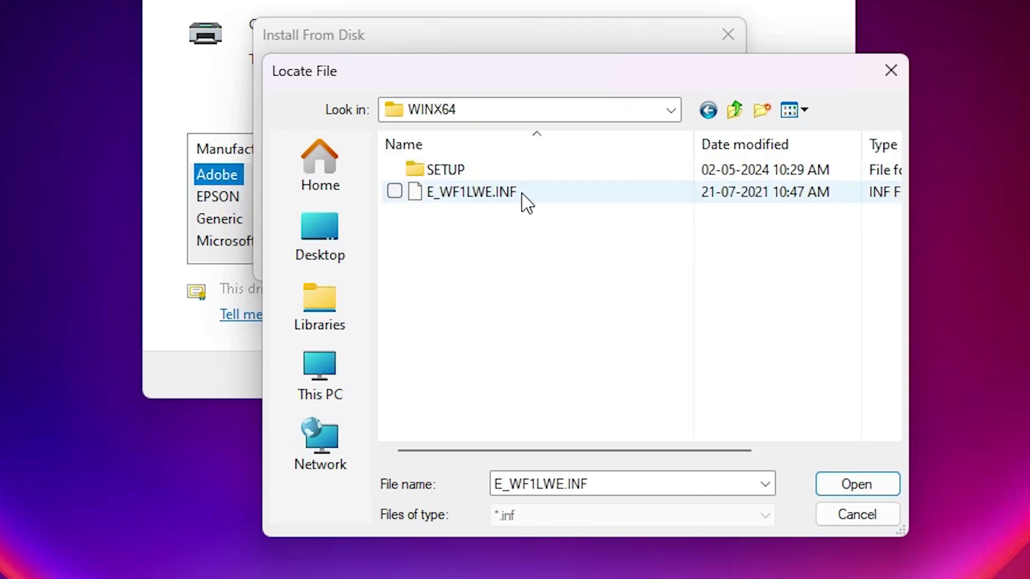
# Load the driver file E_WF1LWE.INF and continue with EPSON L1800 Series as the printer.
pyautogui.click(498, 196)
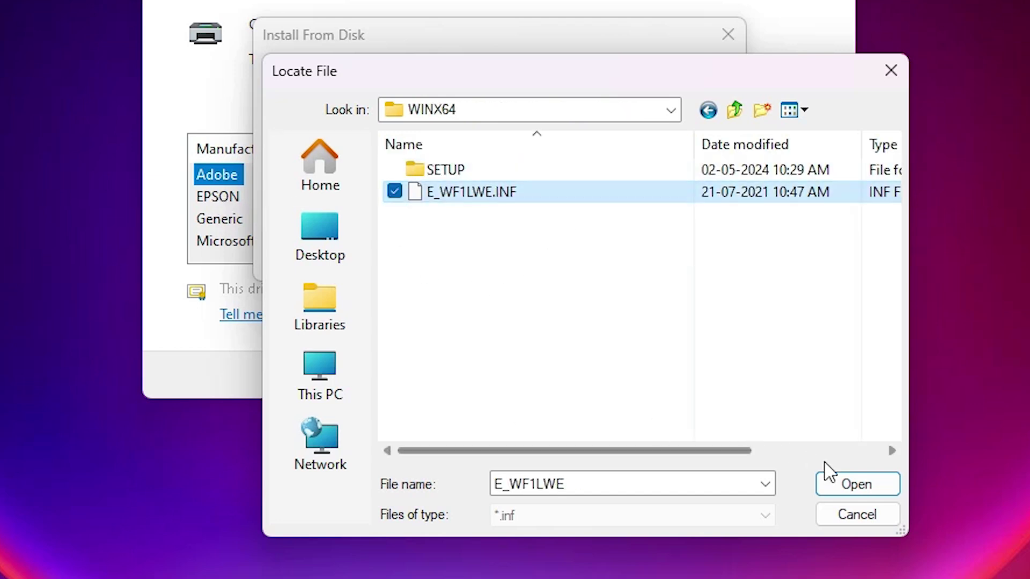
pyautogui.click(857, 484)
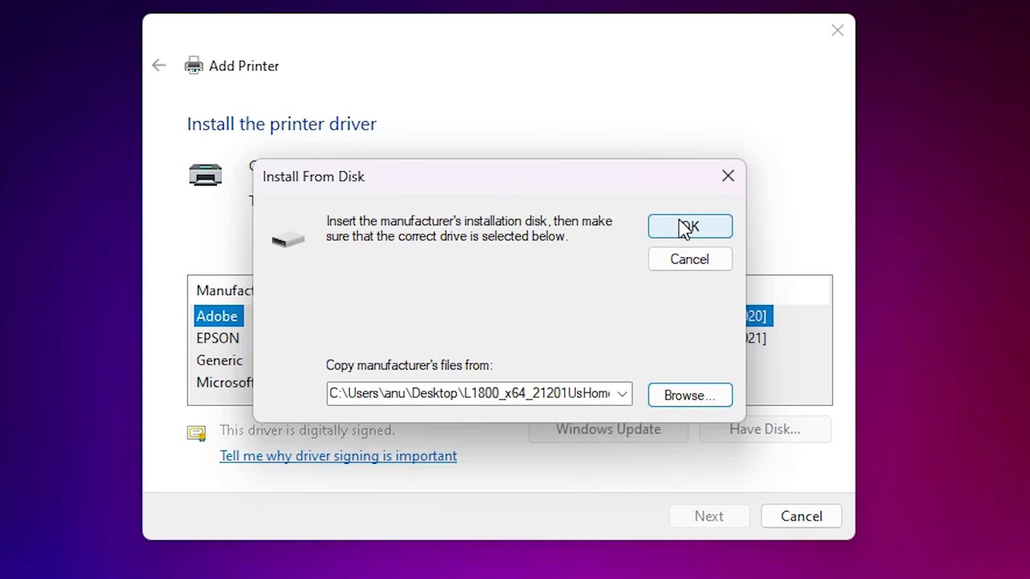
pyautogui.click(690, 85)
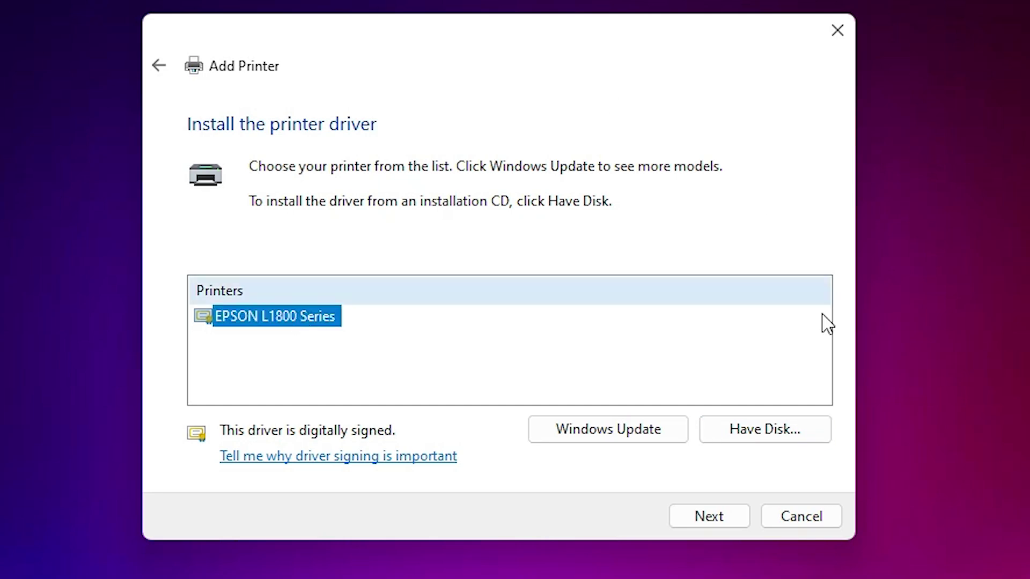
pyautogui.click(720, 517)
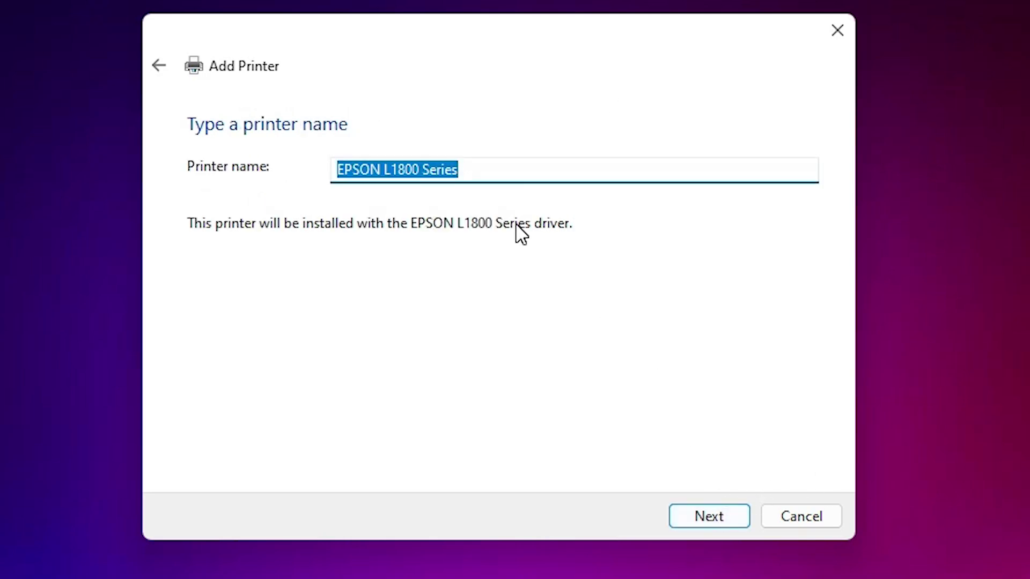
# Shorten the printer name to EPSON L1800.
pyautogui.click(508, 180)
pyautogui.moveTo(432, 175); pyautogui.dragTo(572, 173)
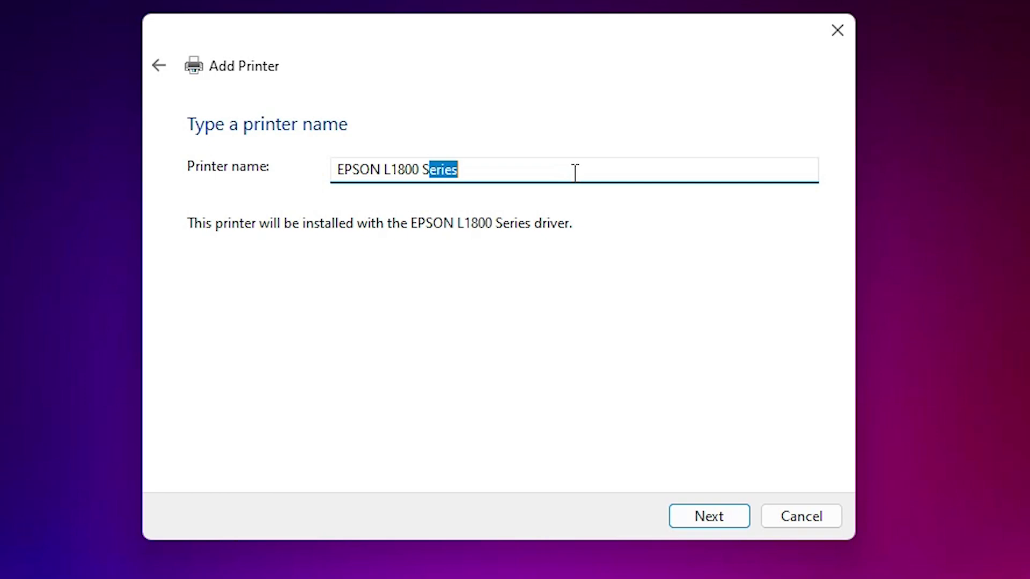
pyautogui.press('BackSpace')
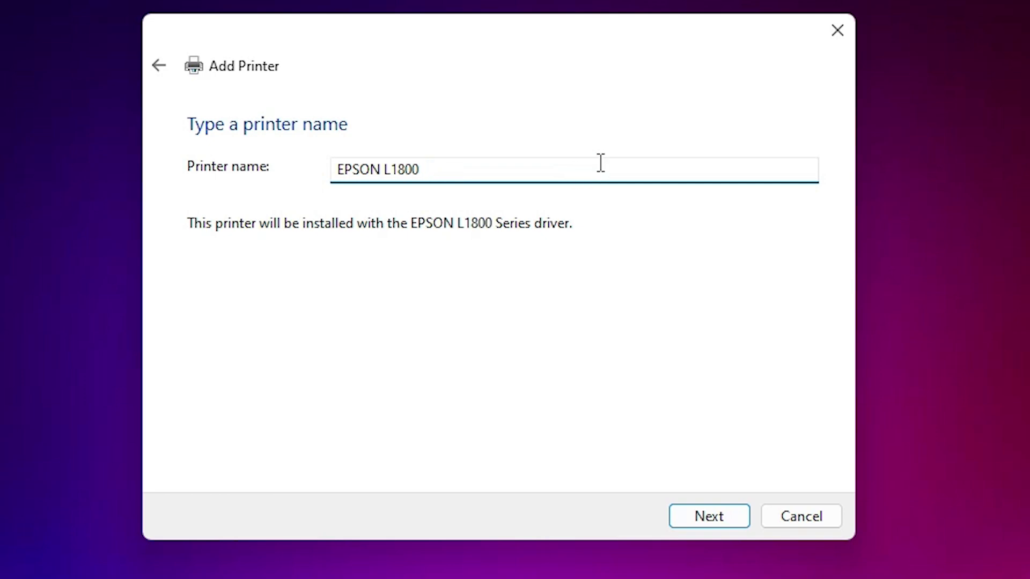
# Install the printer without sharing it, and finish the wizard without printing a test page.
pyautogui.click(709, 514)
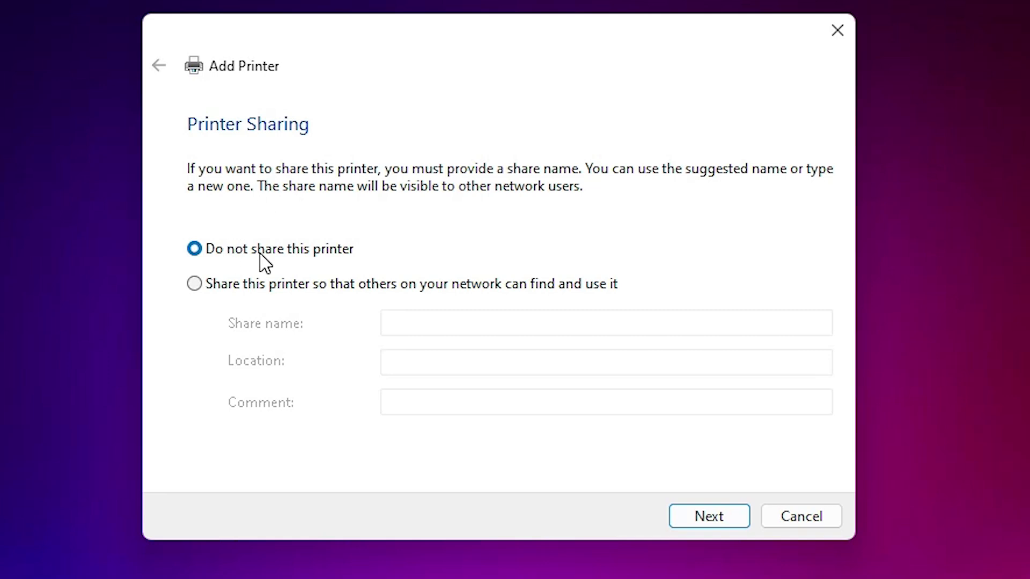
pyautogui.click(697, 519)
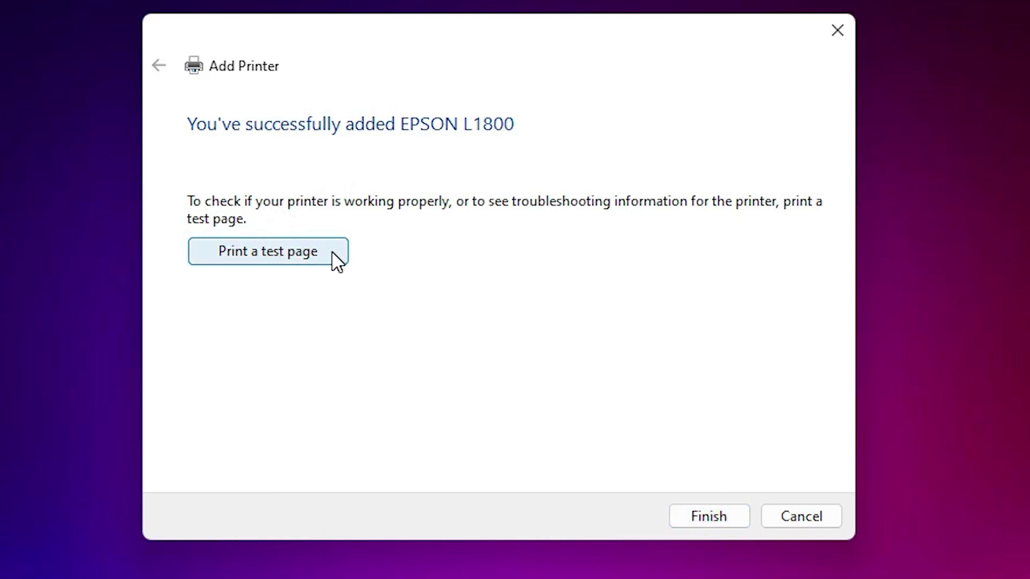
pyautogui.click(695, 523)
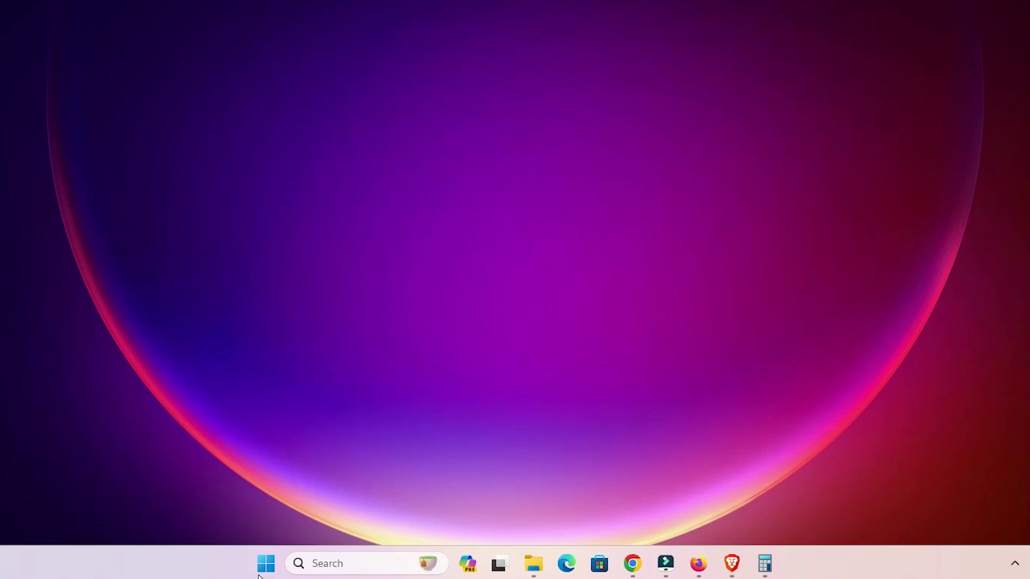
# Search Windows for "pr" and open the Printers & scanners settings to check the list of installed printers.
pyautogui.click(329, 569)
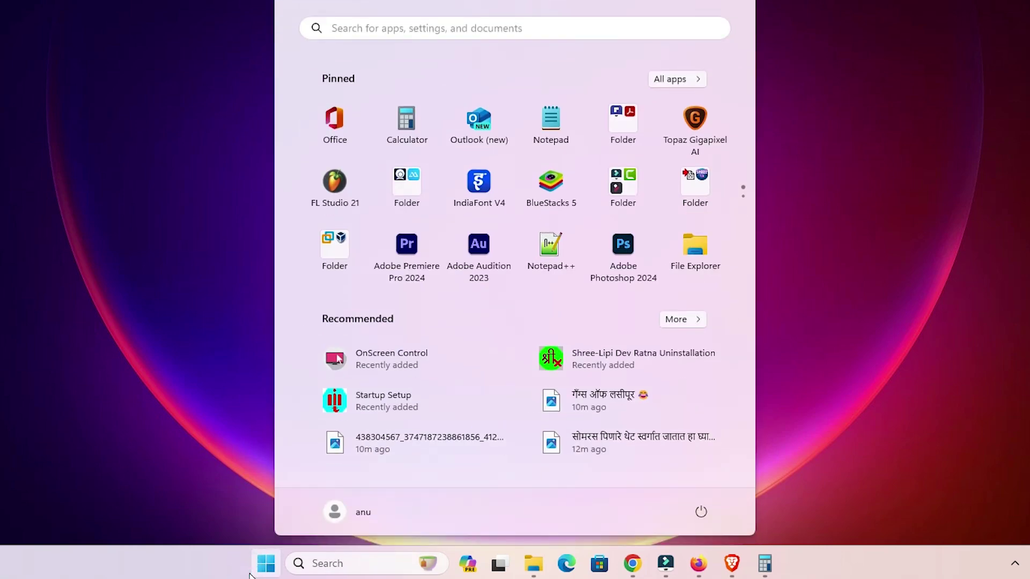
pyautogui.write('pr')
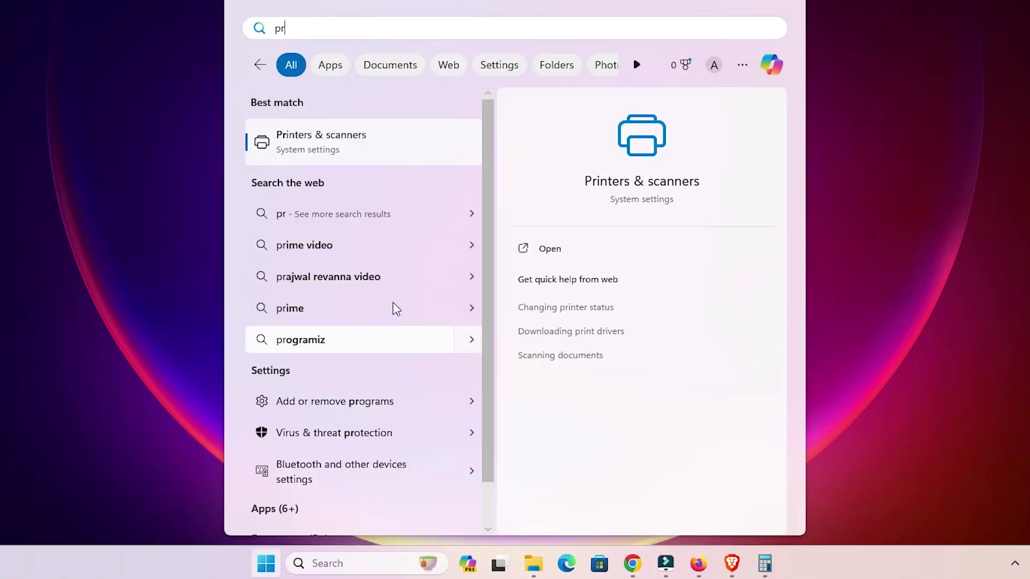
pyautogui.click(399, 146)
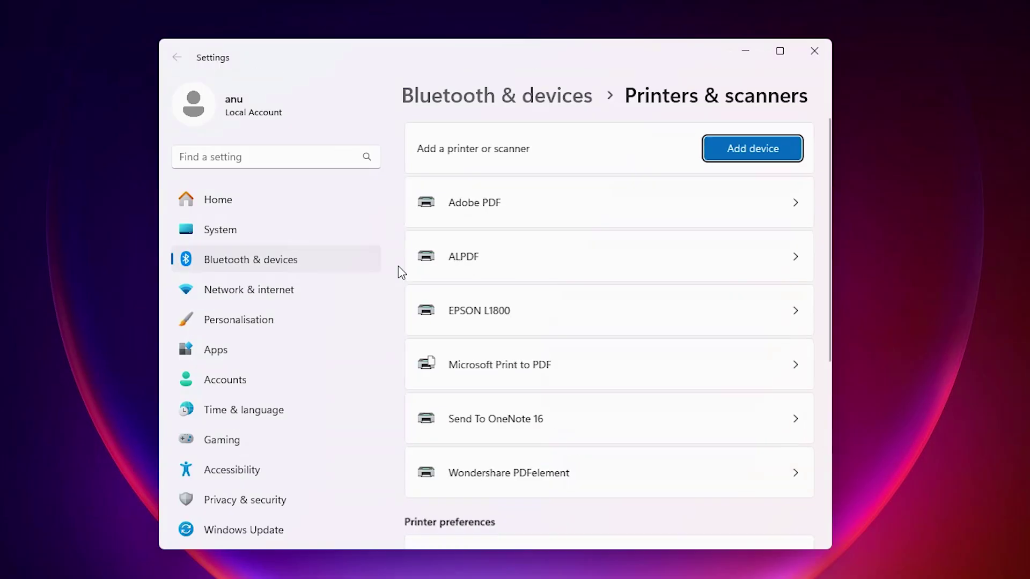